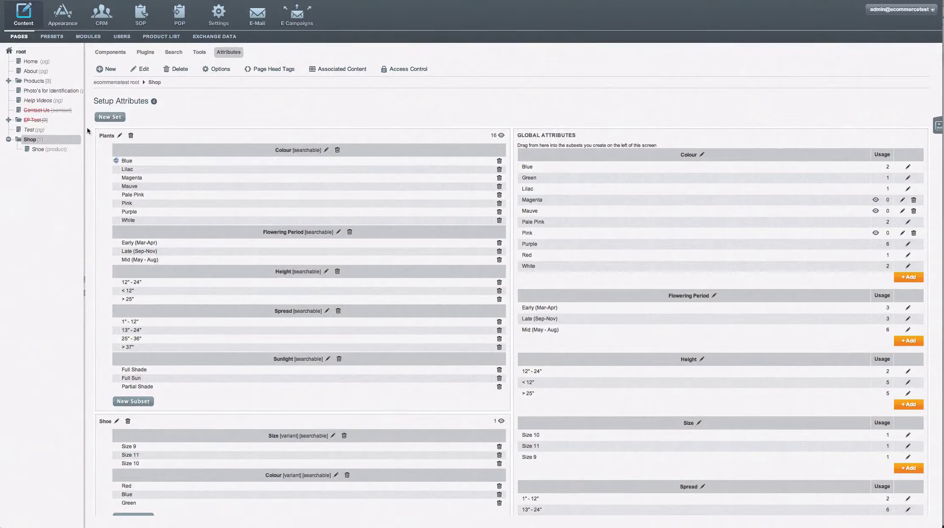
Create a new attribute set titled "Searchable Filter", leaving global attribute search off
left_click(108, 120)
left_click(422, 256)
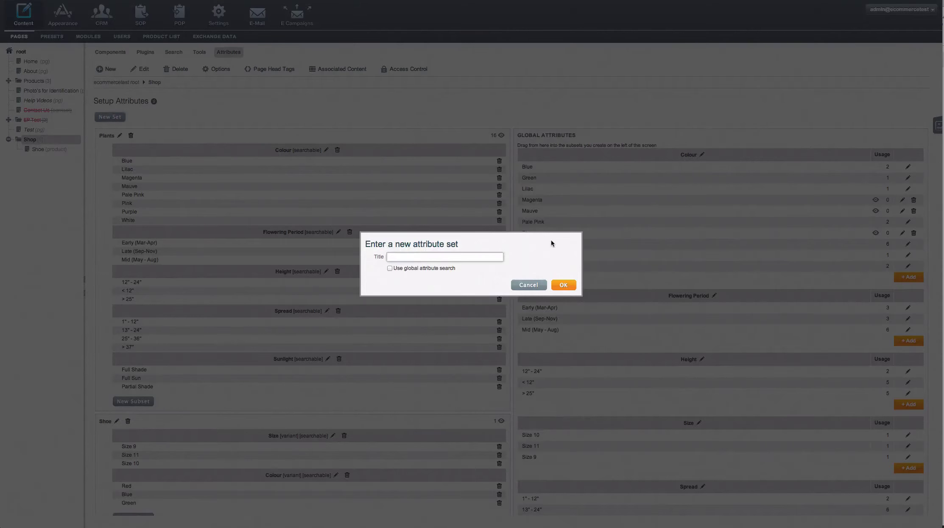
type("S")
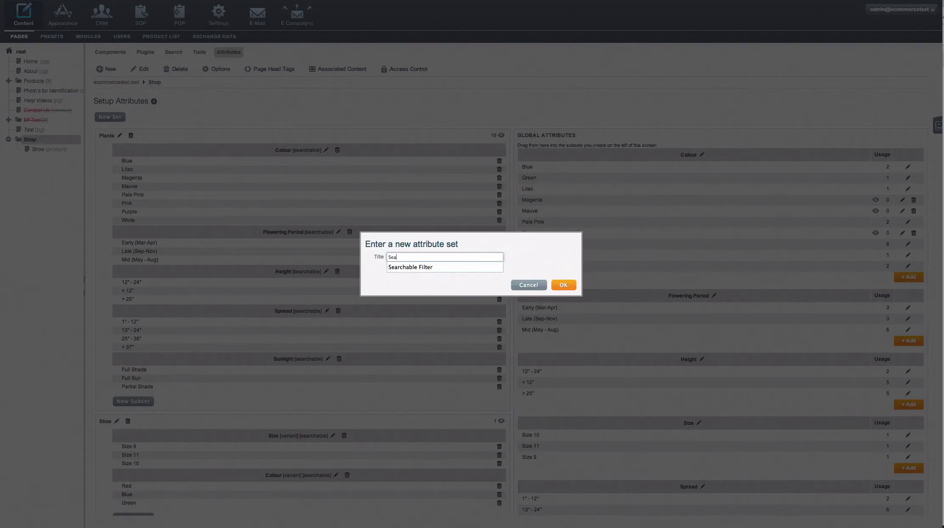
type("ea")
key("Down")
key("Return")
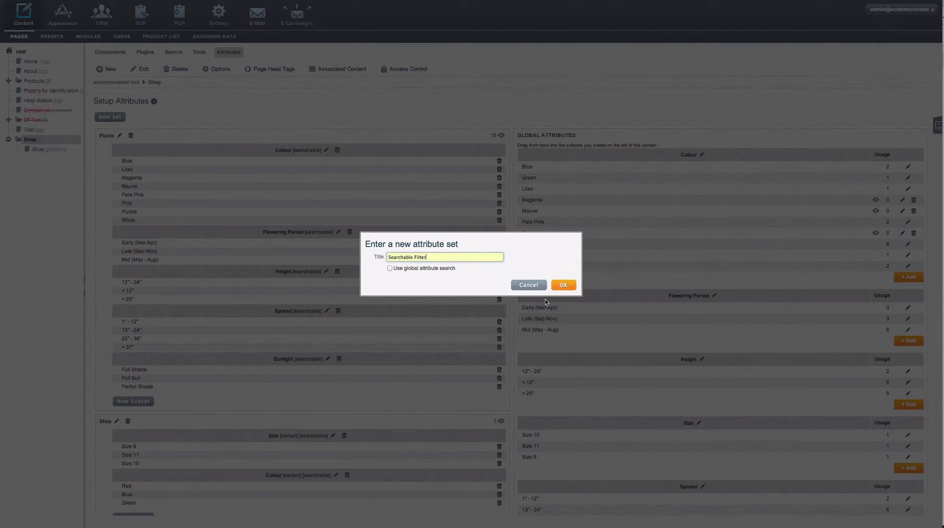
left_click(558, 285)
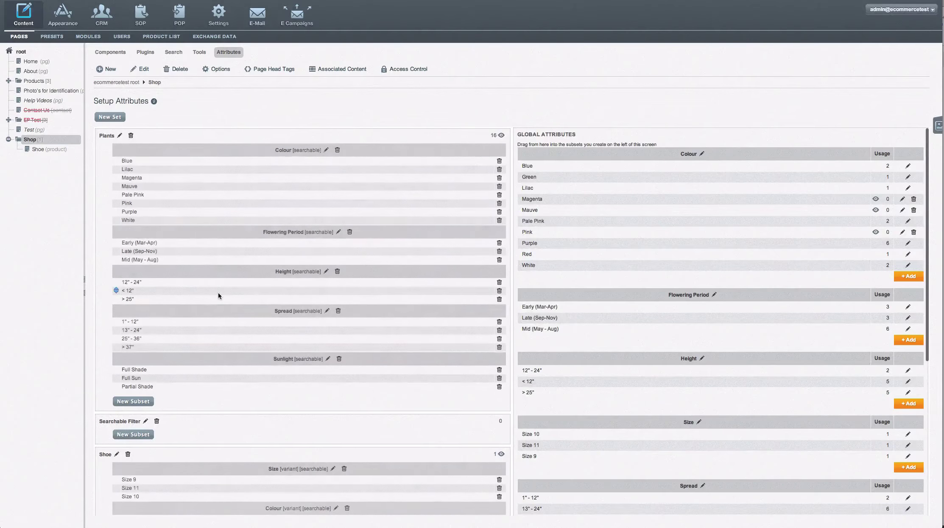
Add a searchable subset titled "Designer" to the Searchable Filter attribute set
scroll(205, 297, "down", 2)
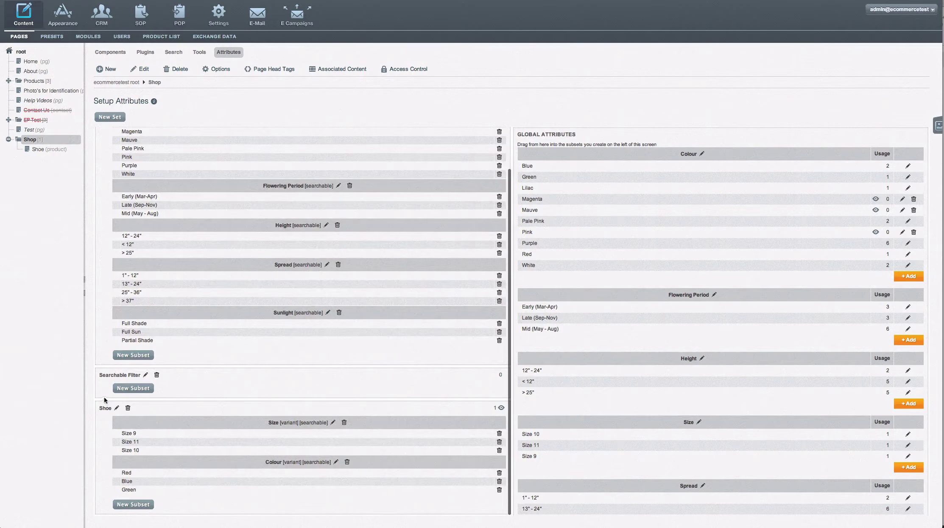
left_click(133, 388)
left_click(440, 241)
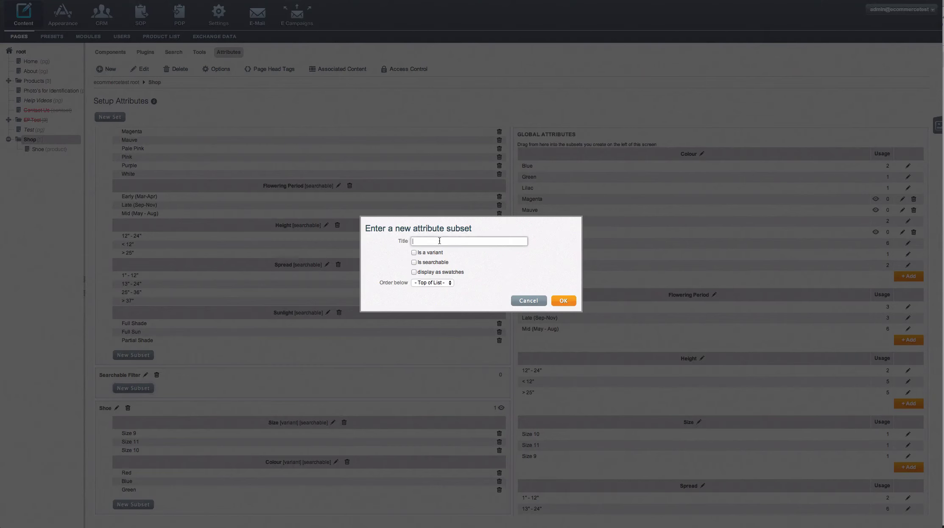
type("Des")
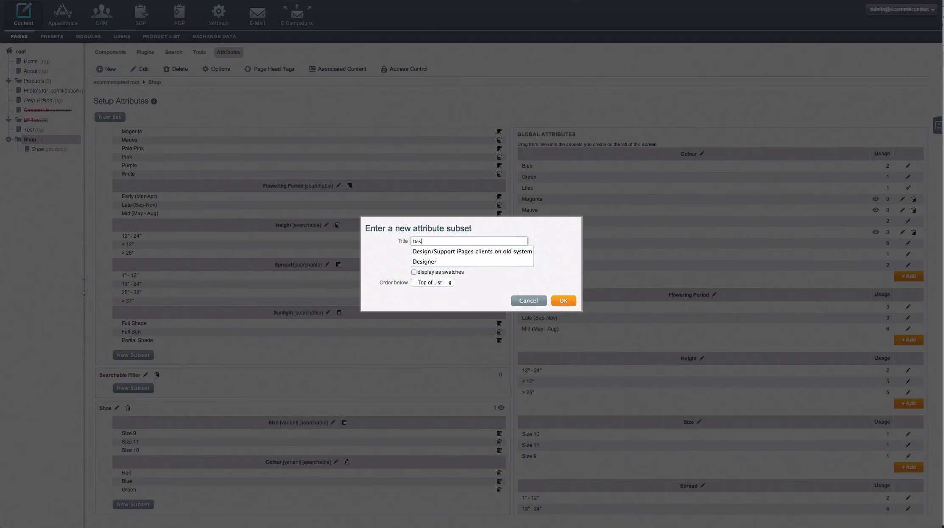
type("igner")
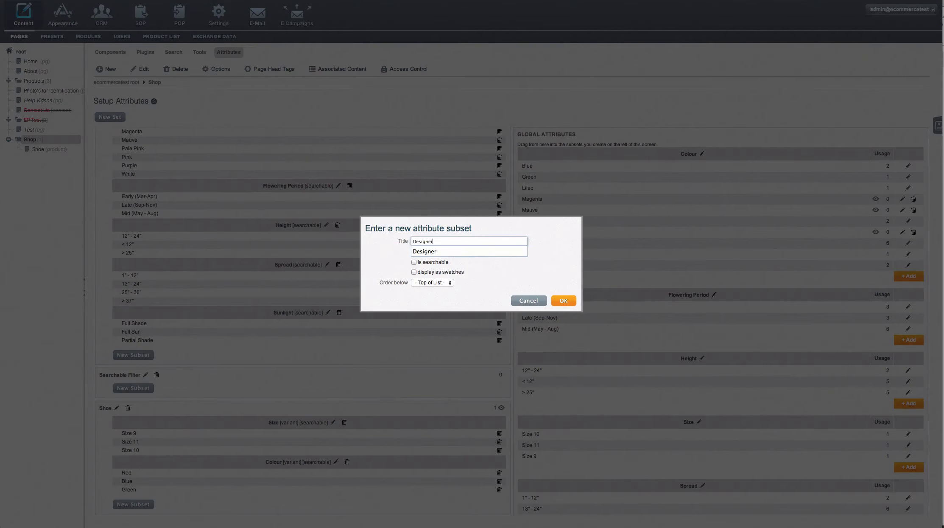
left_click(470, 253)
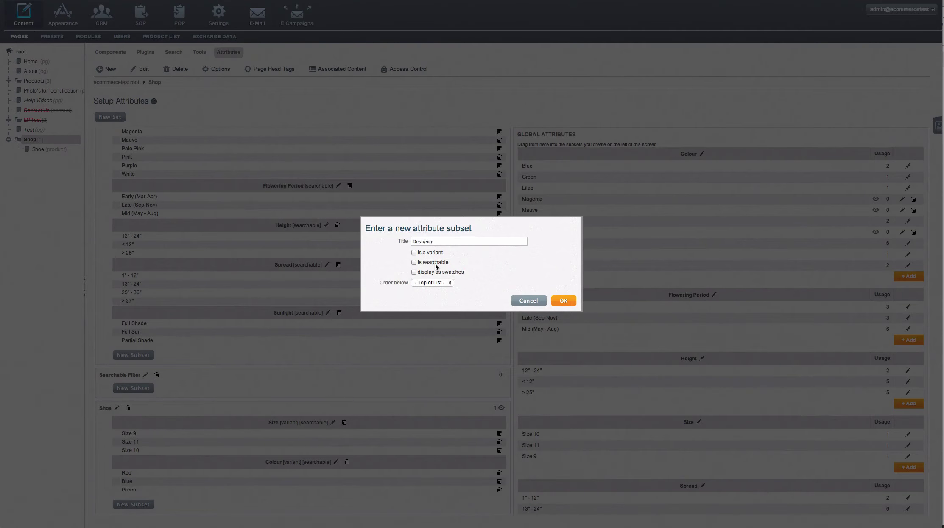
left_click(435, 264)
left_click(564, 300)
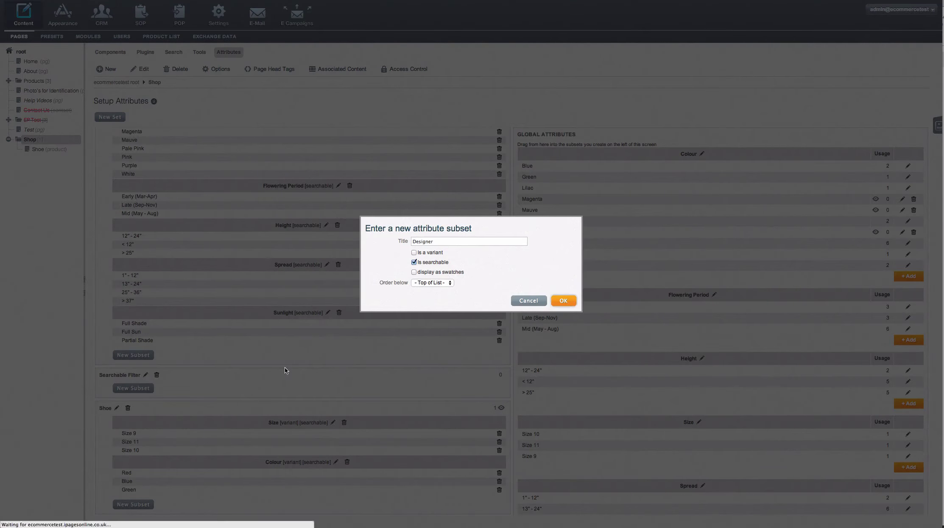
Add a searchable subset titled "Colour" to the Searchable Filter attribute set
scroll(285, 367, "down", 3)
left_click(143, 389)
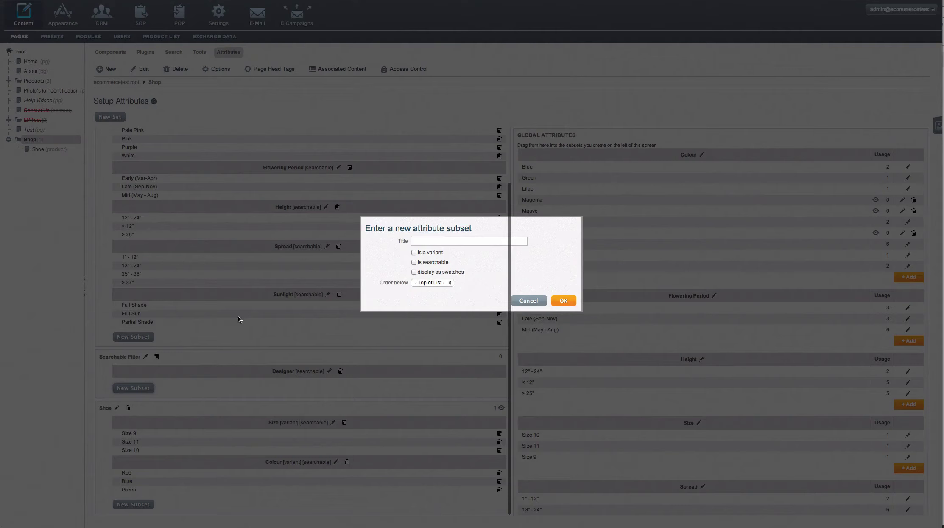
left_click(433, 241)
type("Colour")
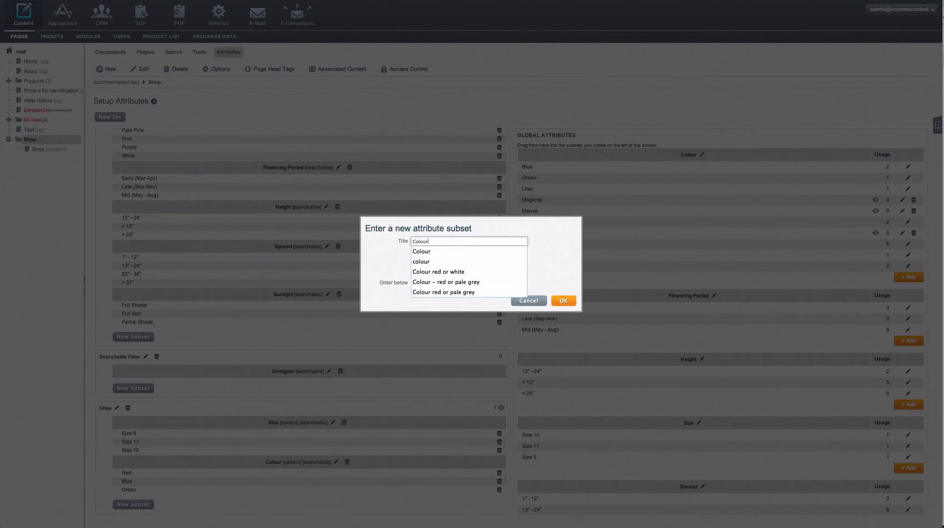
left_click(555, 253)
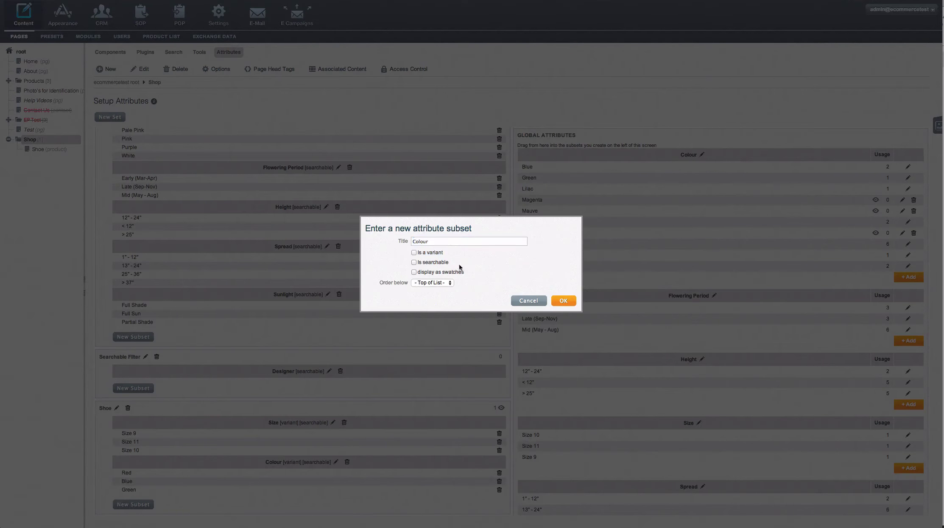
left_click(447, 263)
left_click(564, 300)
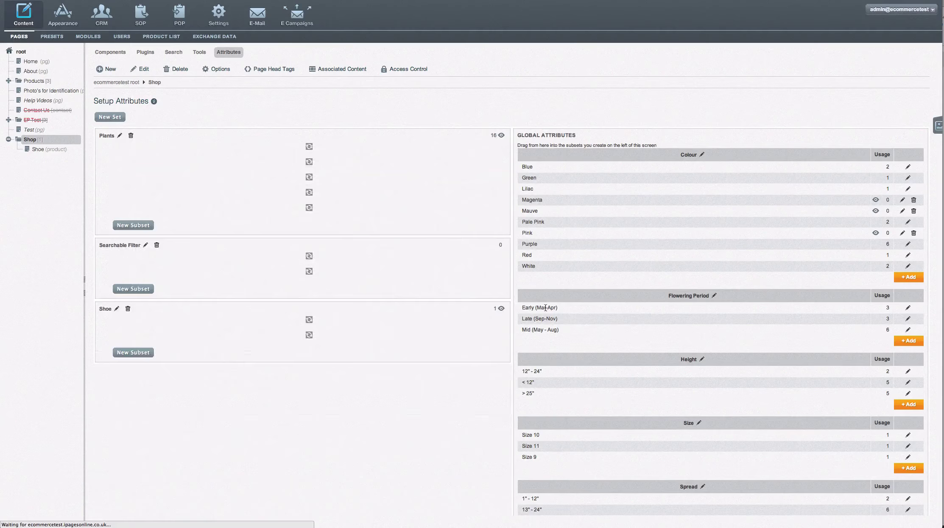
Add the global colour attribute White to the Searchable Filter set's Colour subset and Pink to its Designer subset
scroll(547, 311, "down", 3)
scroll(549, 313, "up", 3)
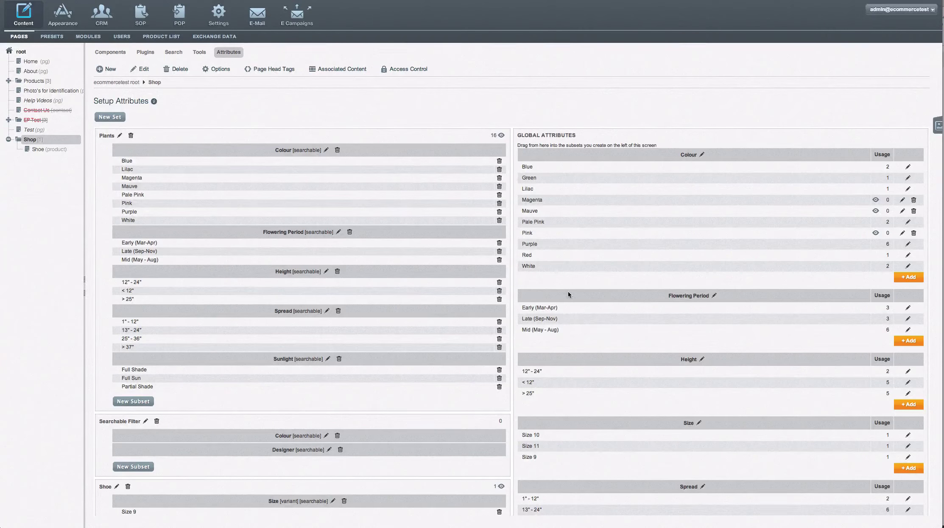
left_click_drag(549, 266, 327, 442)
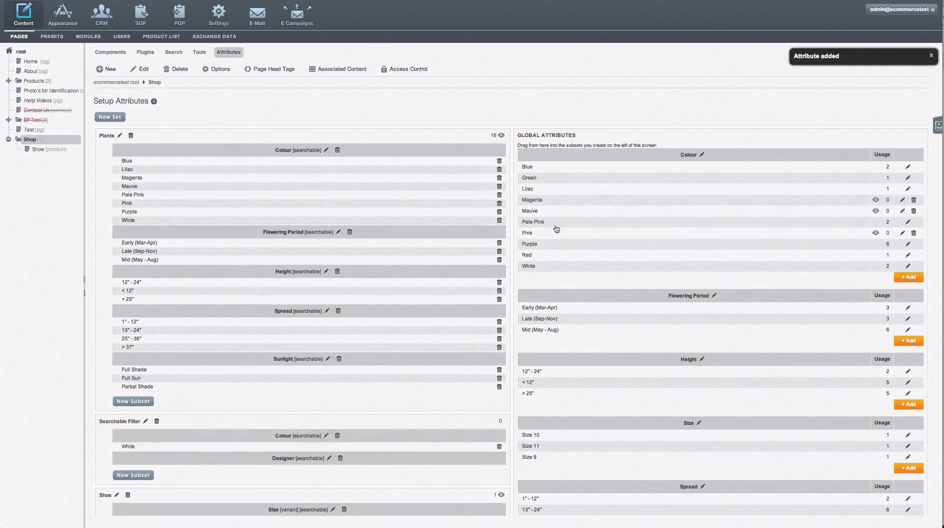
left_click_drag(552, 232, 426, 454)
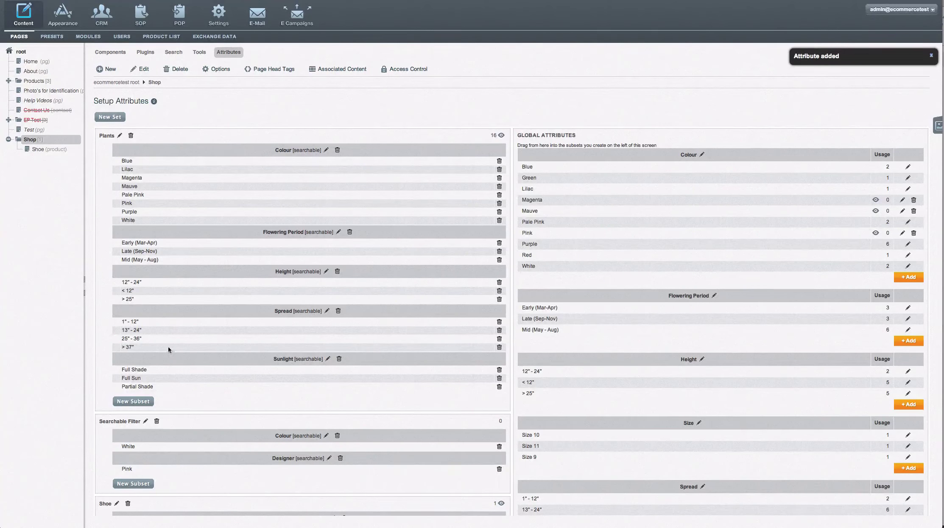
Assign the Searchable Filter attribute set to the Shoe product with Designer set to Pink, and save the page attributes
left_click(40, 154)
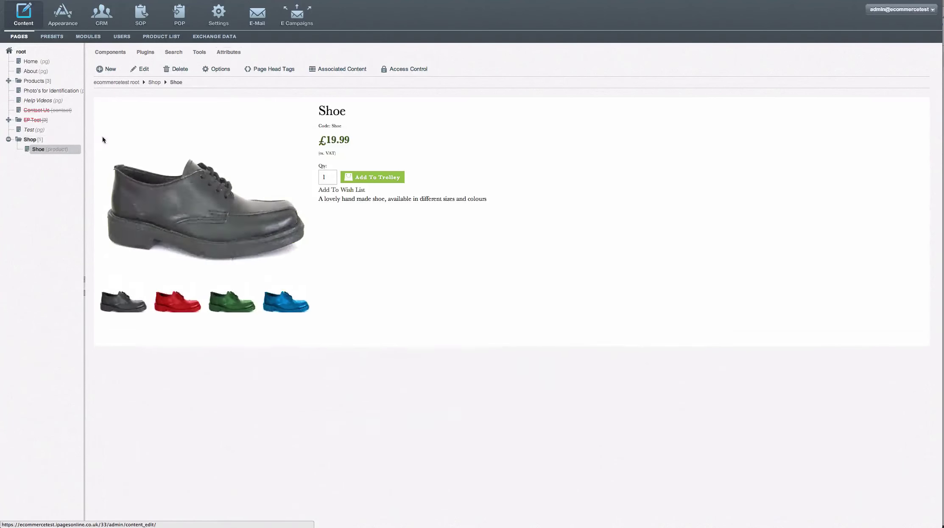
left_click(141, 72)
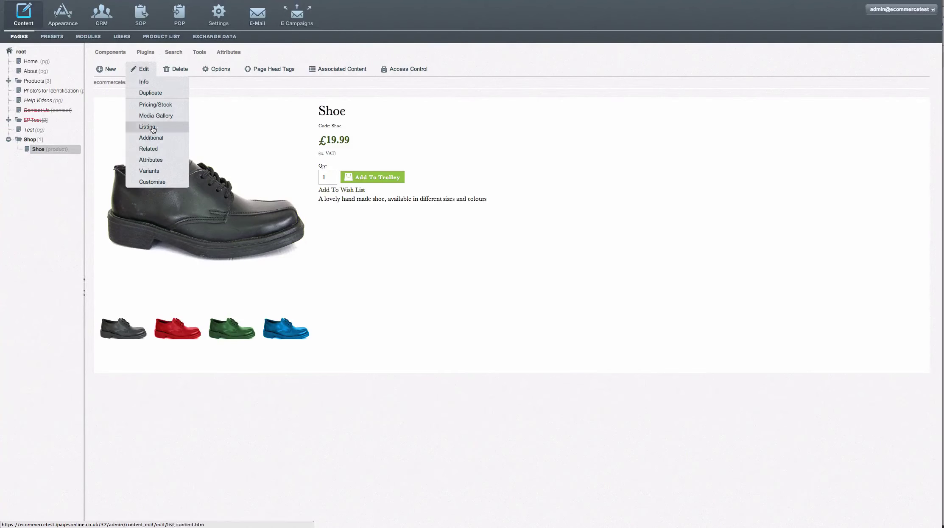
left_click(148, 160)
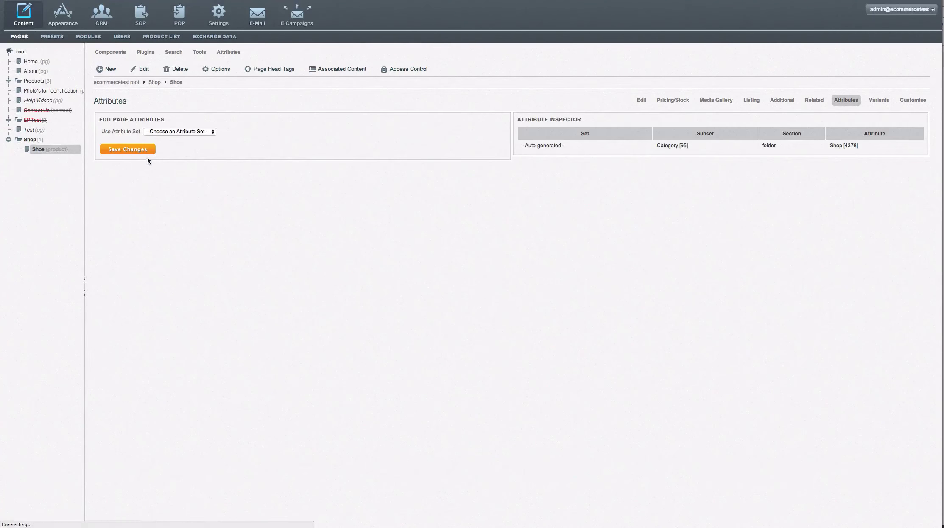
left_click(183, 132)
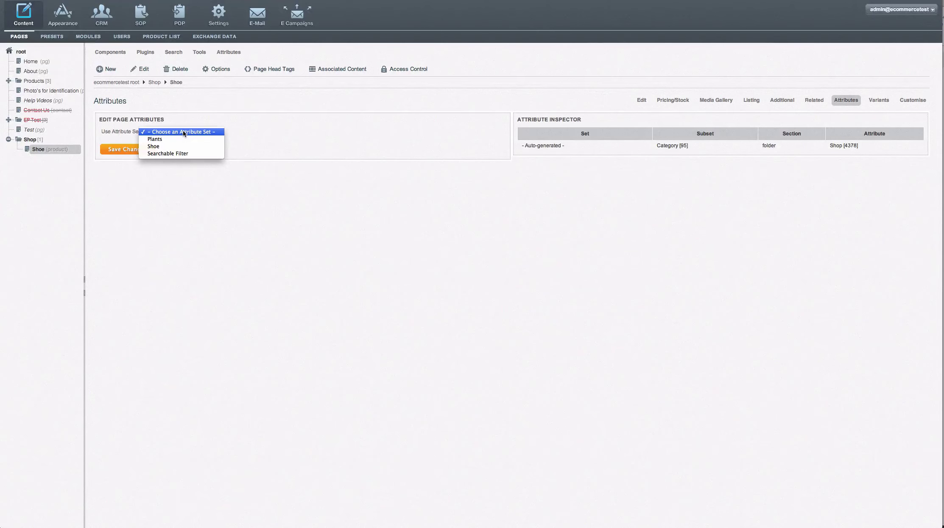
left_click(178, 154)
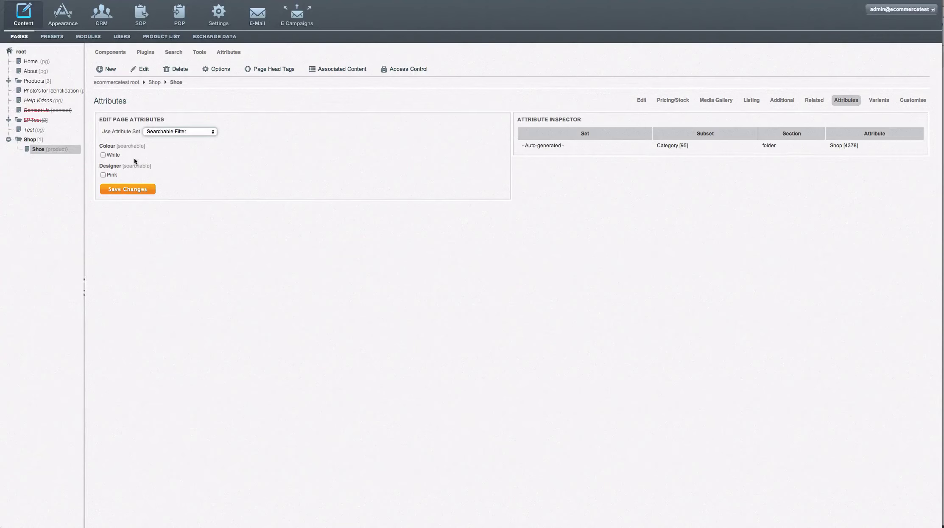
left_click(116, 178)
left_click(116, 191)
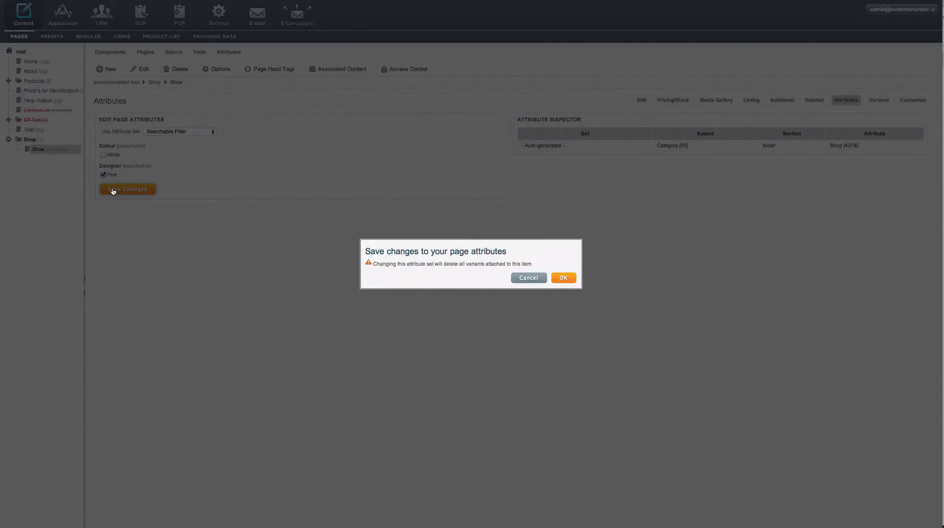
left_click(569, 282)
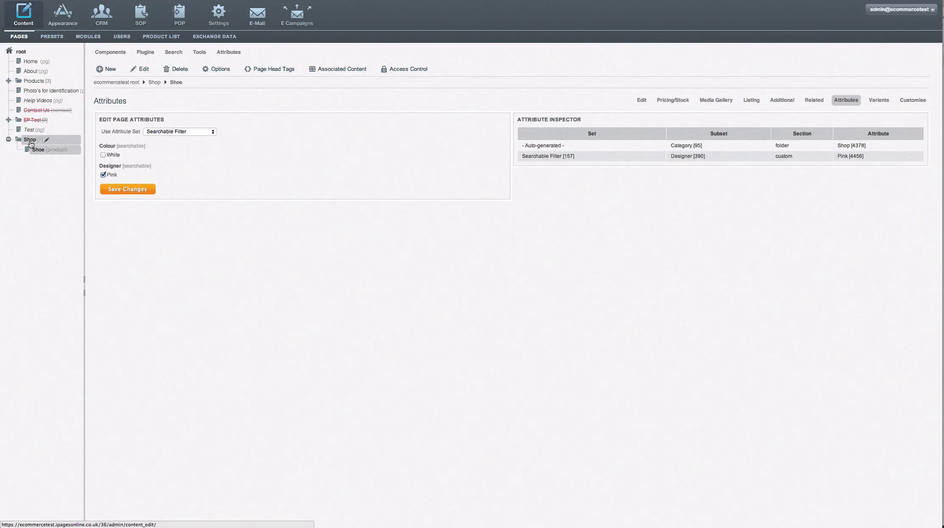
Set the Shop folder's content to Attribute Filter with the Searchable Filter attribute set, save it, and reload the storefront Shop page
left_click(30, 141)
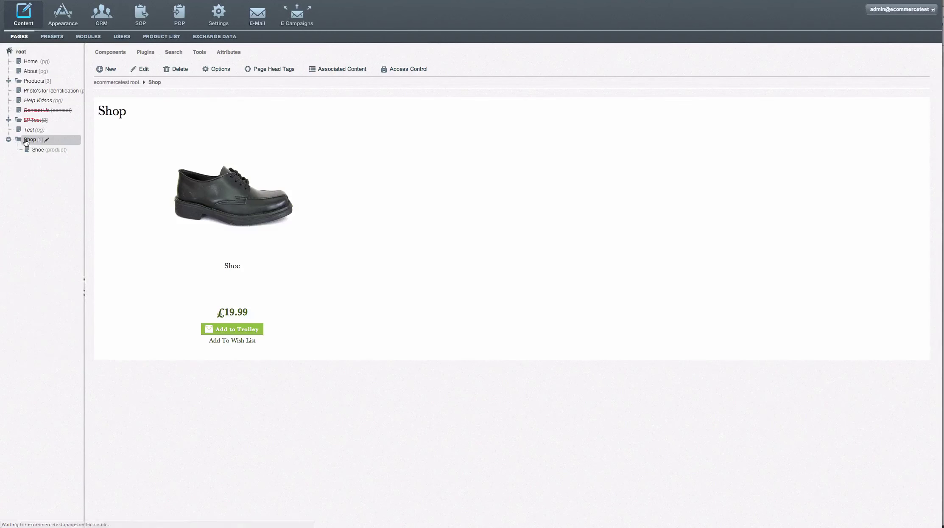
left_click(128, 72)
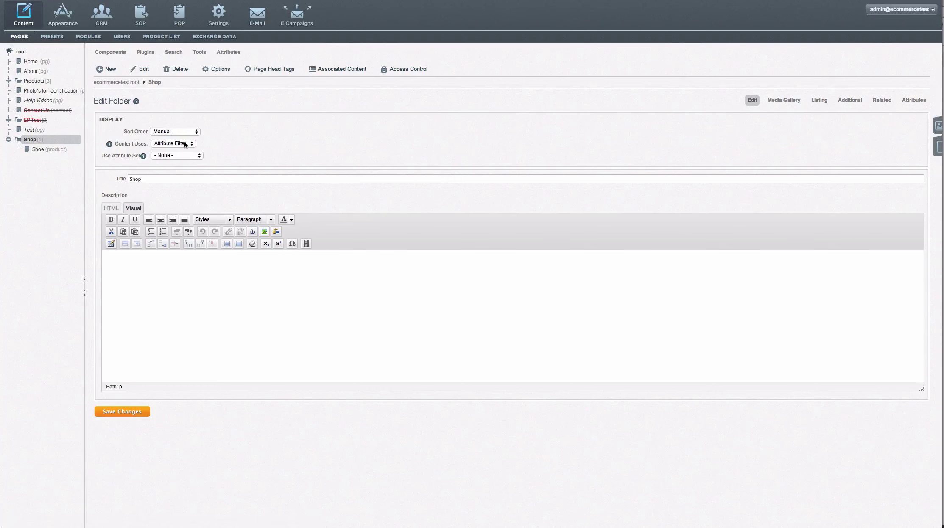
left_click(186, 144)
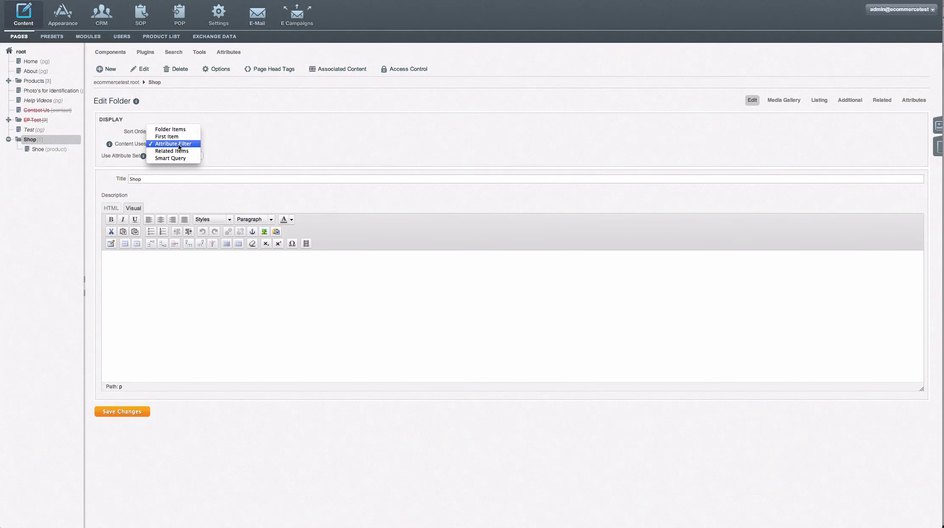
left_click(179, 146)
left_click(160, 158)
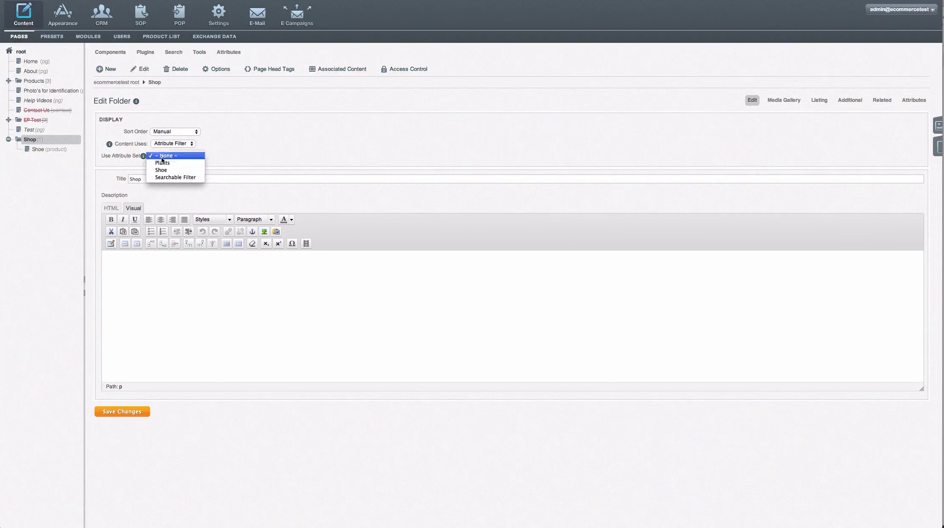
left_click(175, 177)
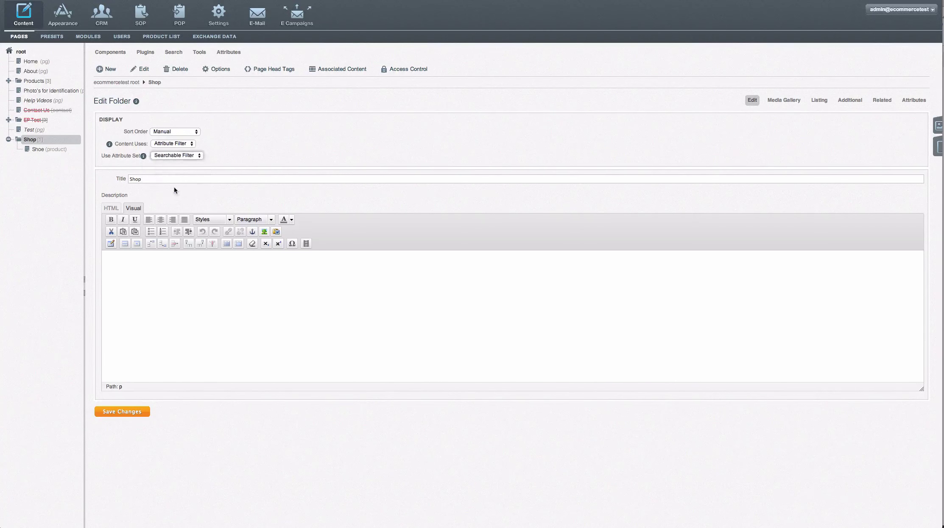
left_click(142, 414)
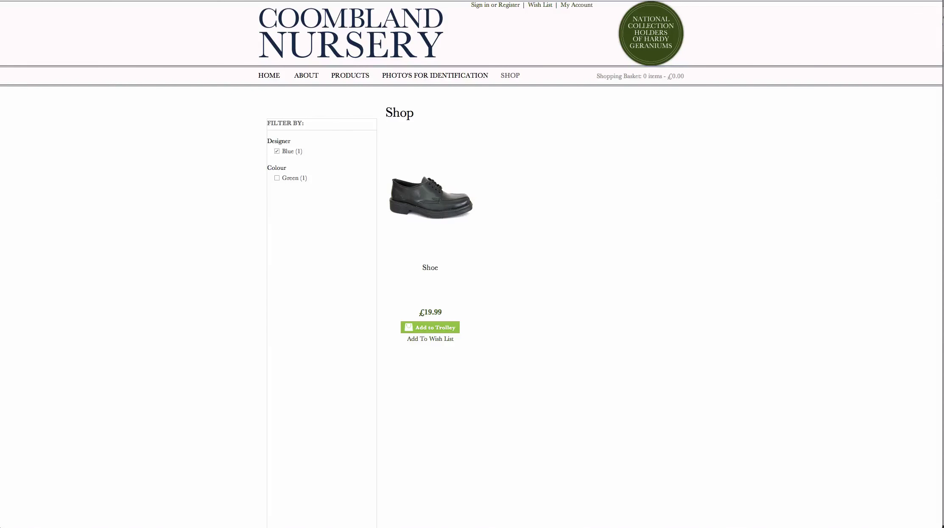
key("super+r")
key("super+Tab")
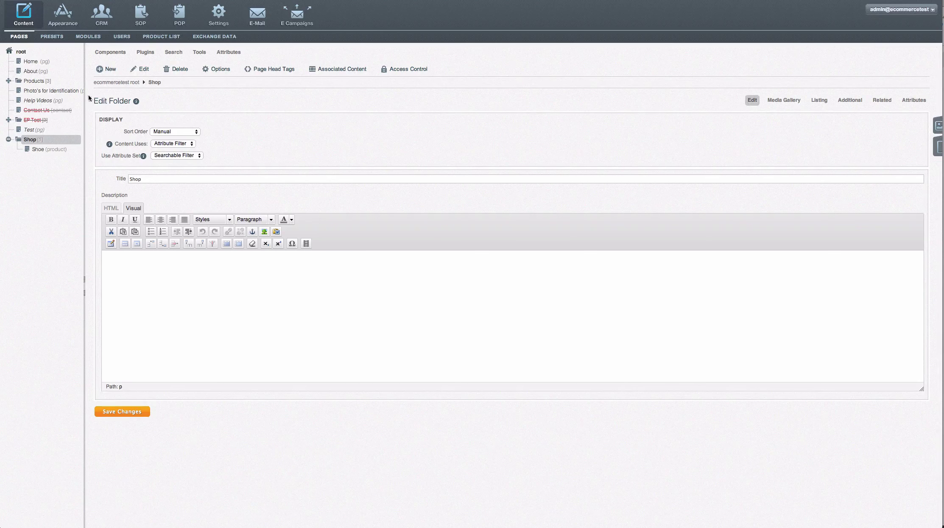
Enable the Colour attribute White for the Shoe product, save the page attributes, and reload the storefront Shop page
left_click(69, 150)
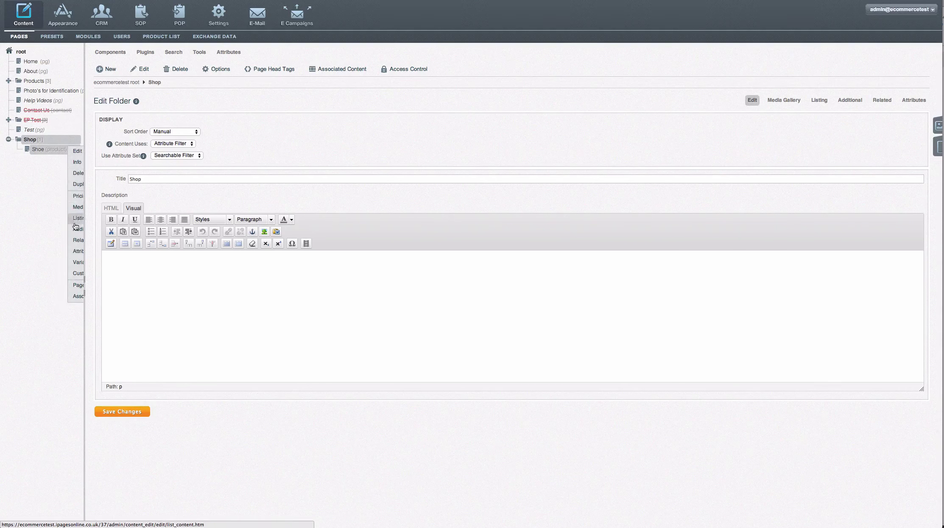
left_click(74, 251)
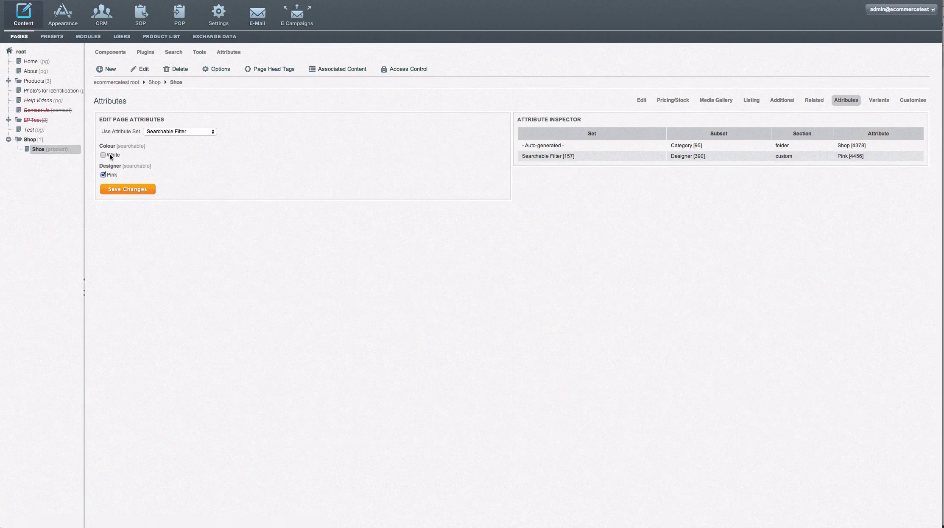
left_click(109, 154)
left_click(128, 188)
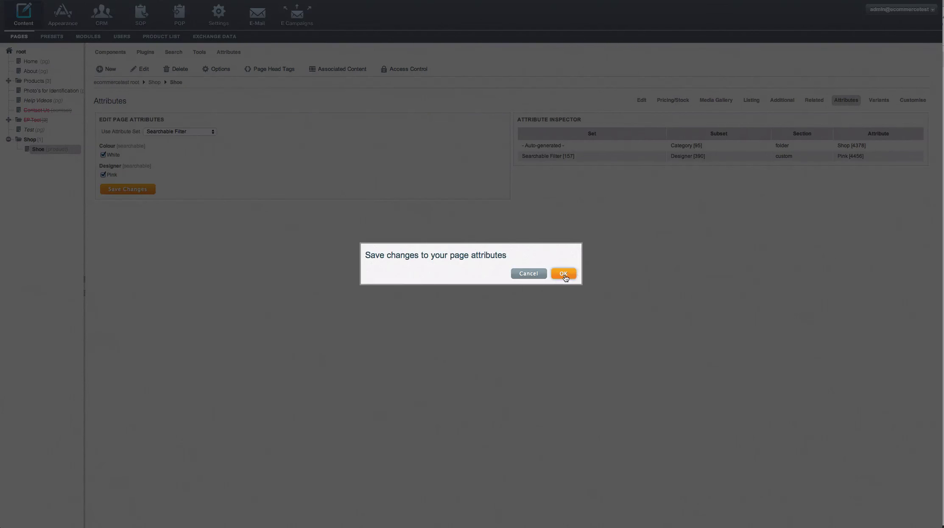
left_click(564, 274)
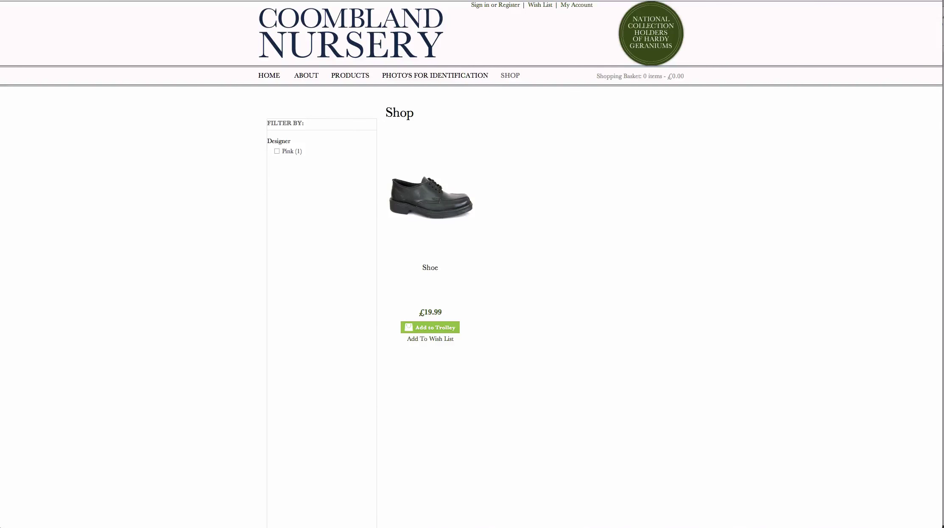
key("super+r")
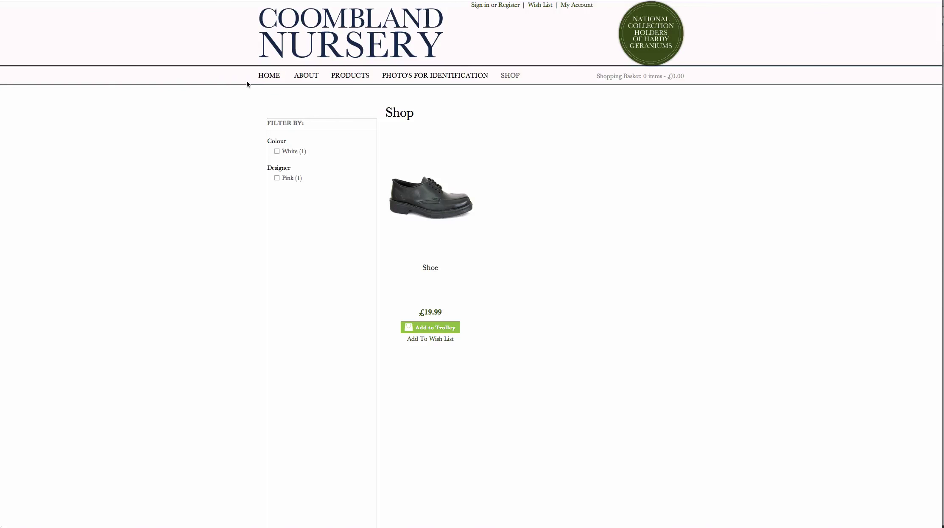